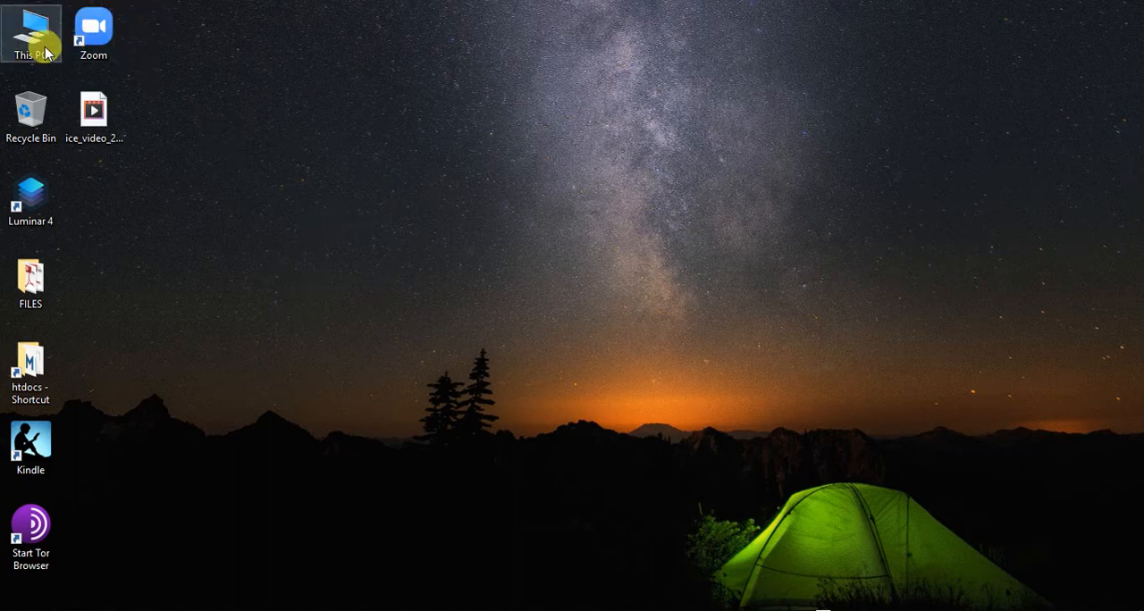
# Step: Open Zoom, start scheduling a new meeting and set its topic to "First Class"
pyautogui.doubleClick(101, 43)
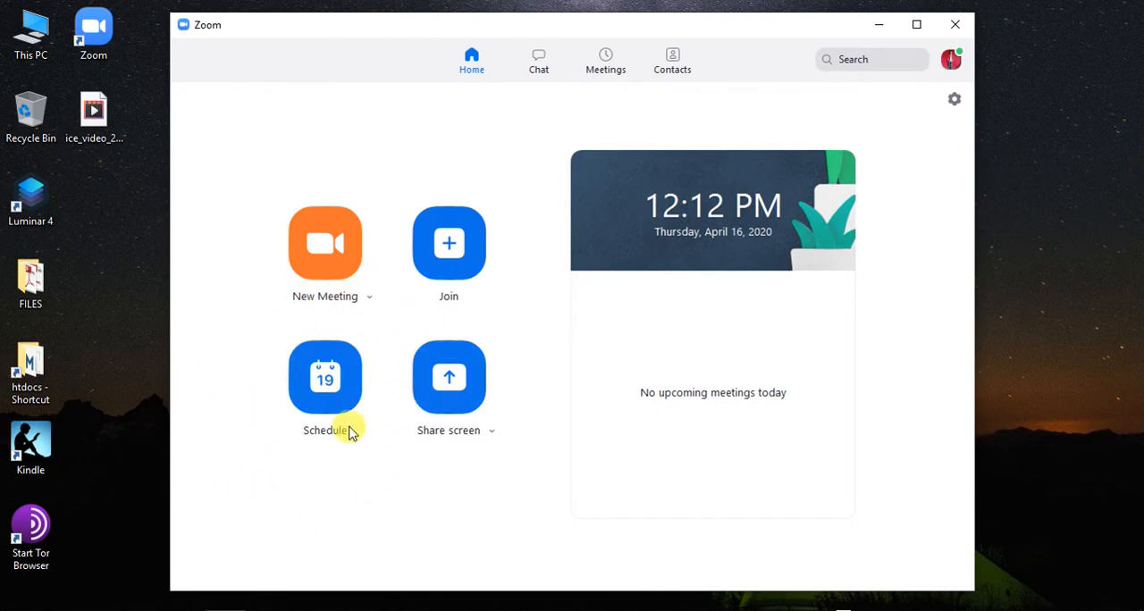
pyautogui.click(322, 393)
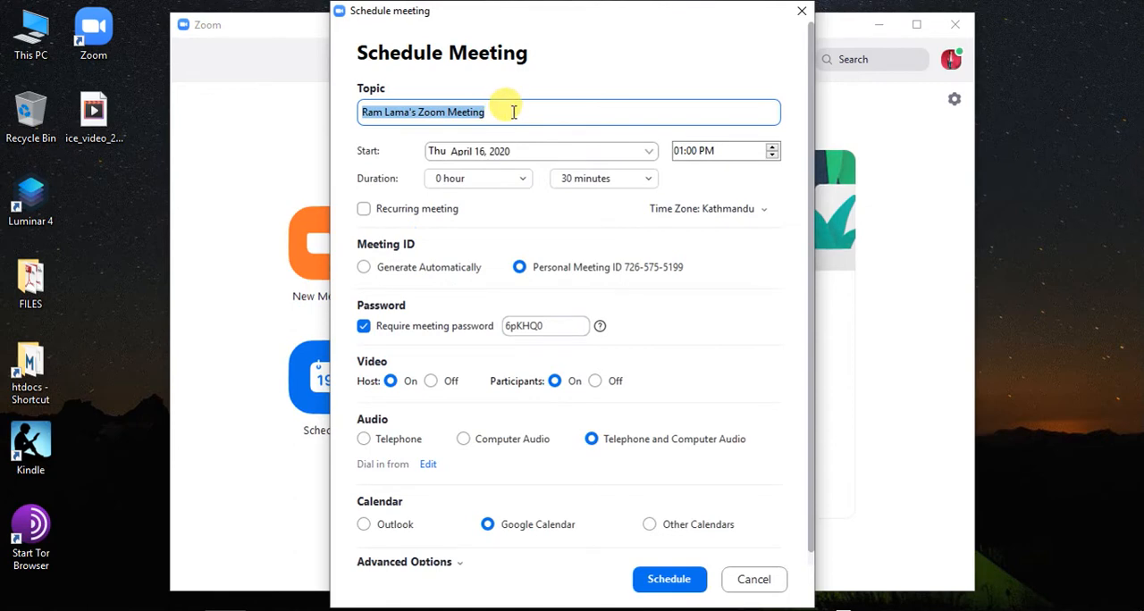
pyautogui.write('First Class')
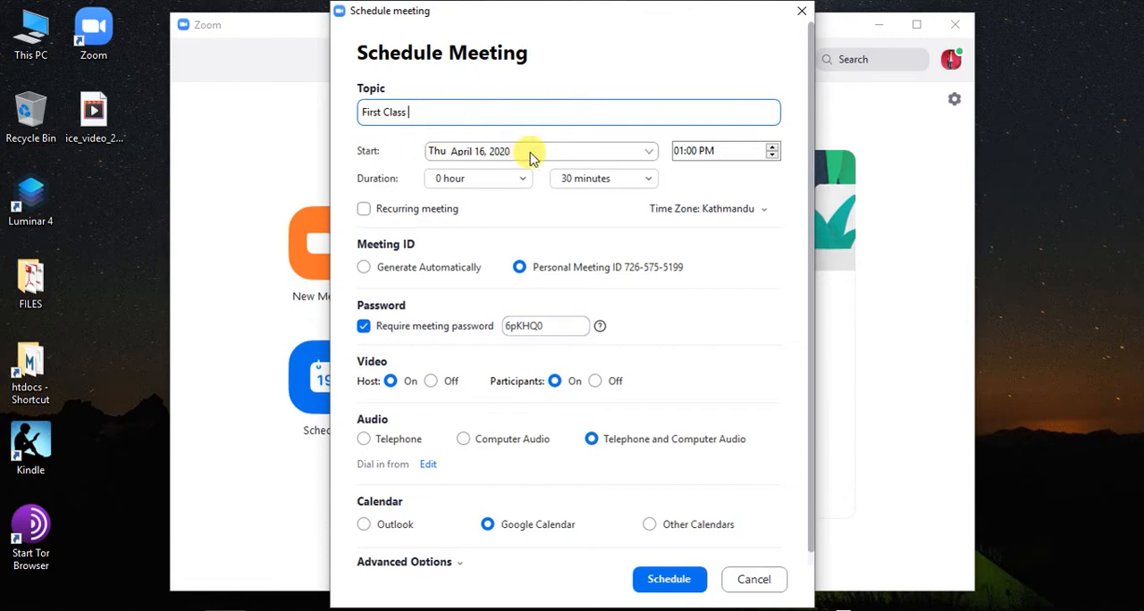
# Step: Set the meeting's start to Thursday, April 23, 2020 at 03:00 PM
pyautogui.click(649, 154)
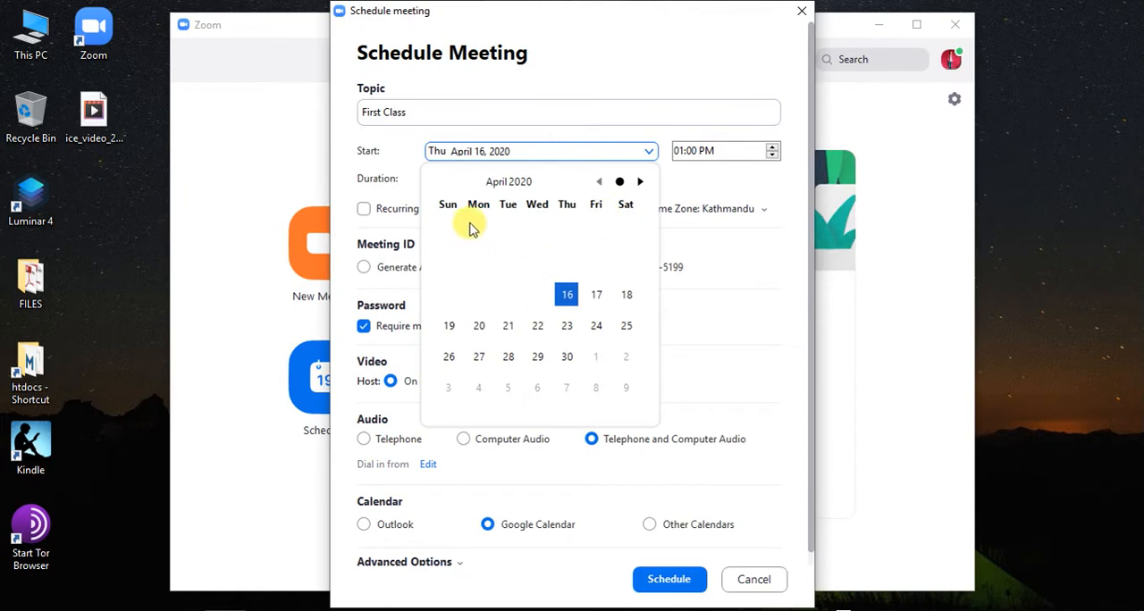
pyautogui.click(566, 327)
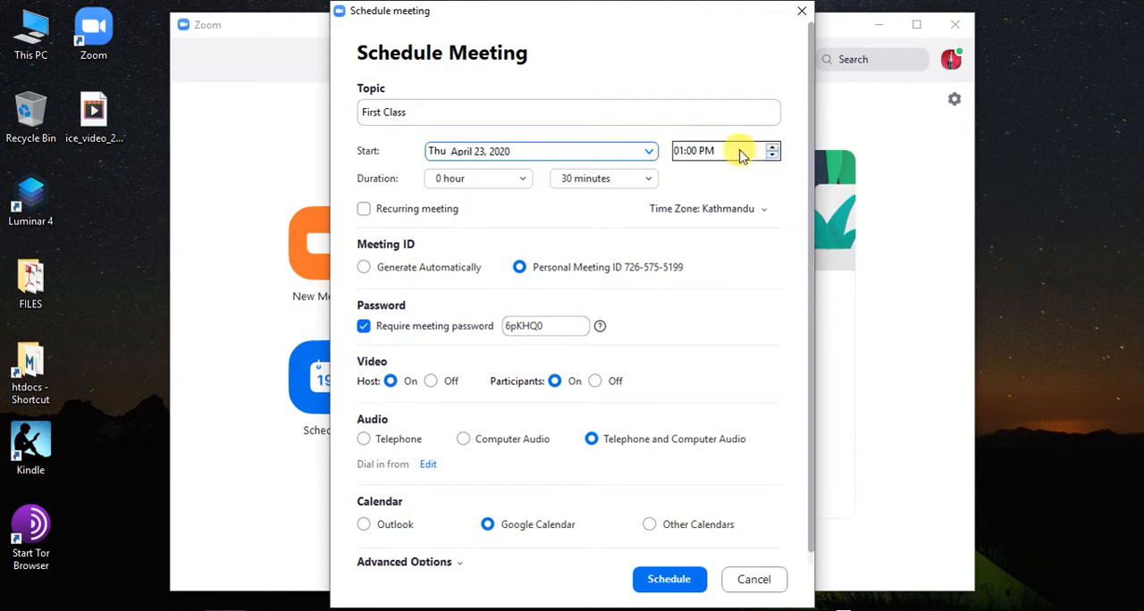
pyautogui.click(682, 153)
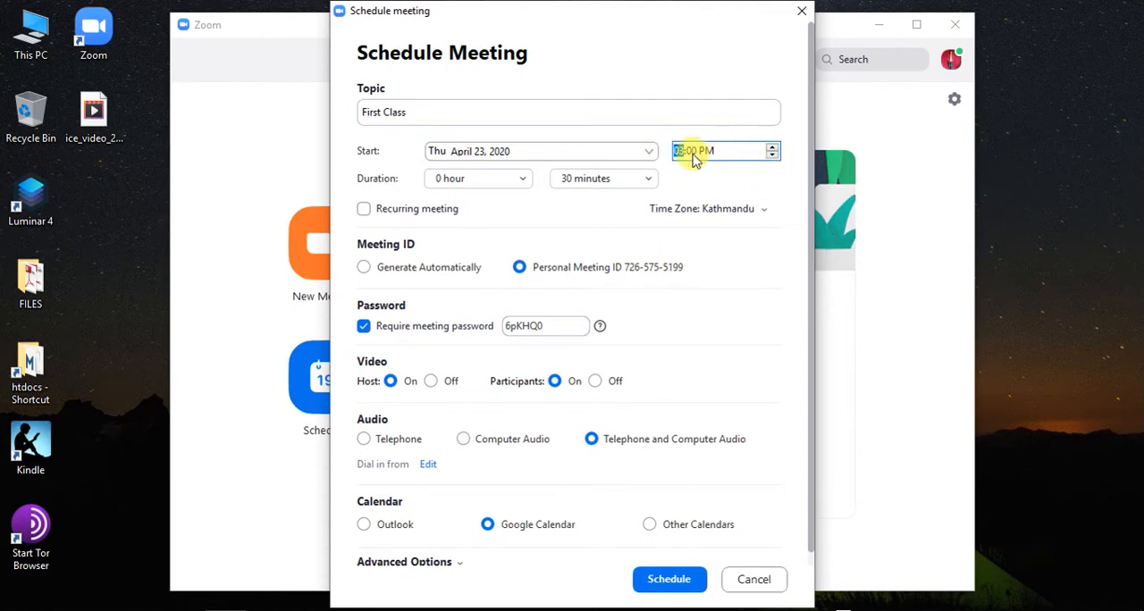
# Step: Review the available hour and minute choices for the meeting duration, keeping 30 minutes selected
pyautogui.click(516, 181)
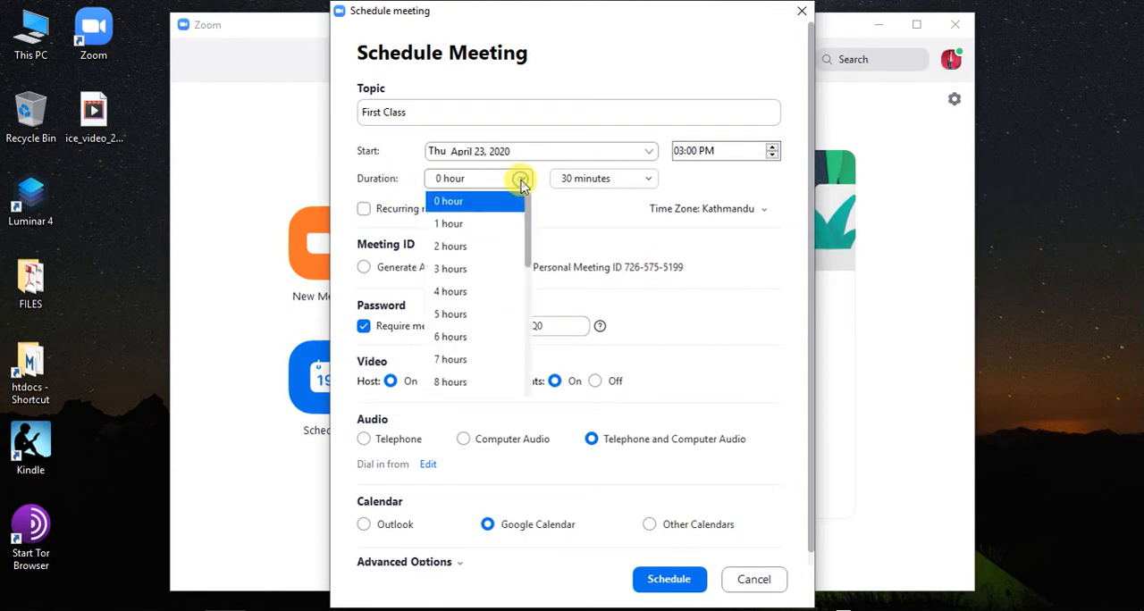
pyautogui.click(610, 207)
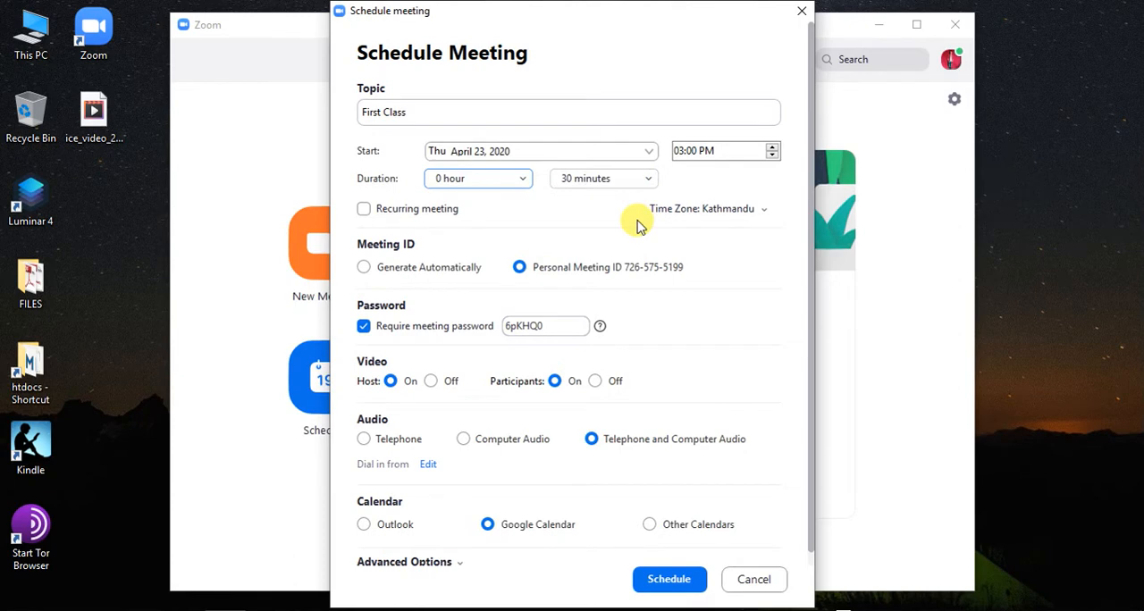
pyautogui.click(646, 180)
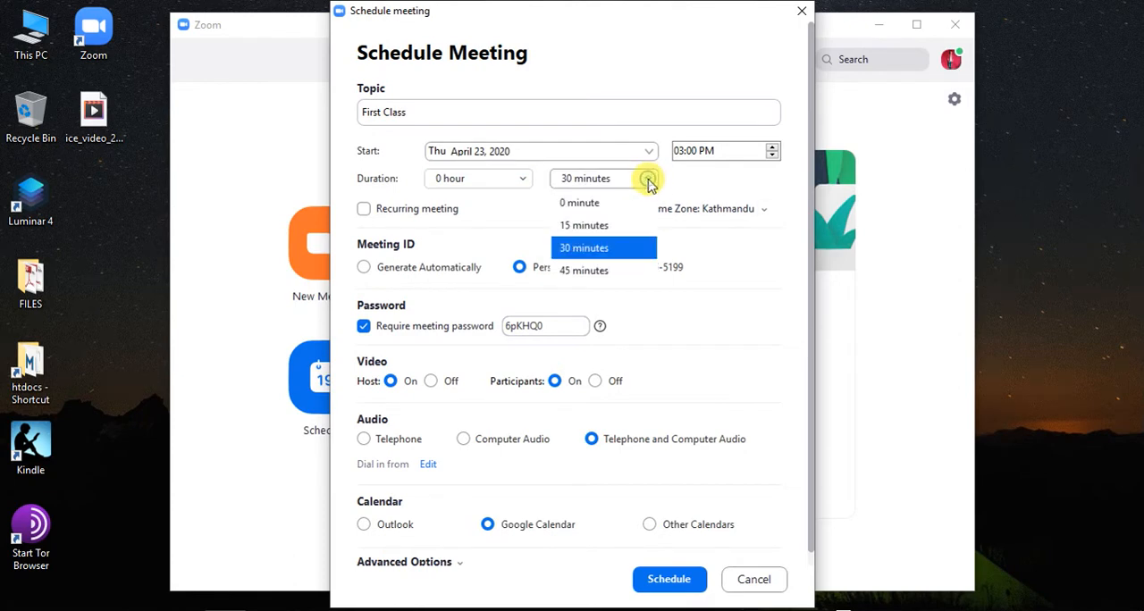
pyautogui.click(647, 181)
pyautogui.click(649, 188)
pyautogui.click(611, 248)
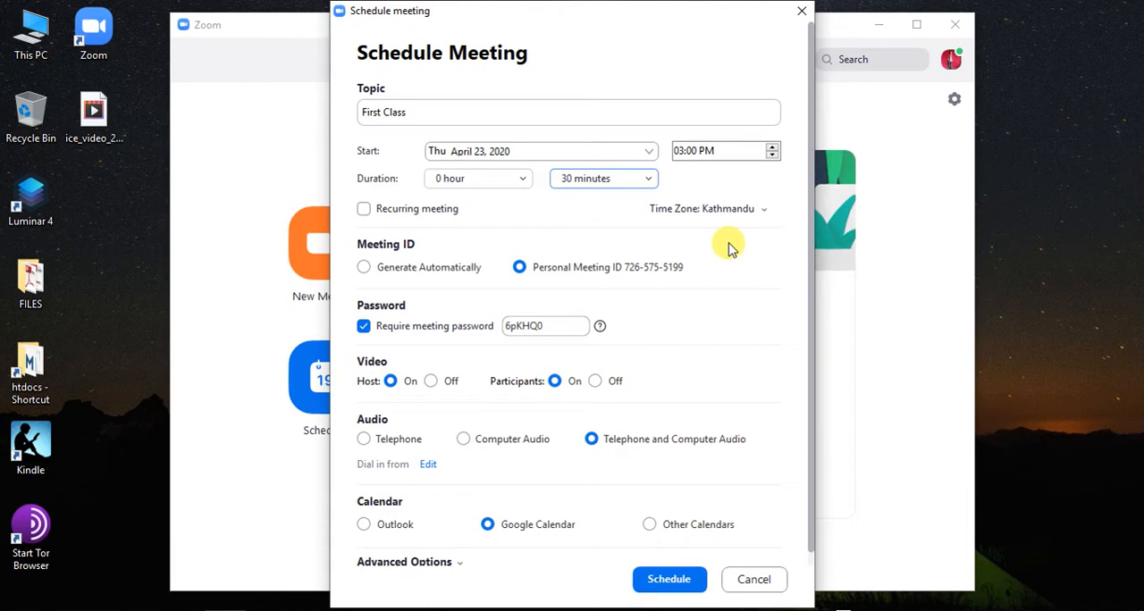
pyautogui.click(652, 183)
pyautogui.click(652, 177)
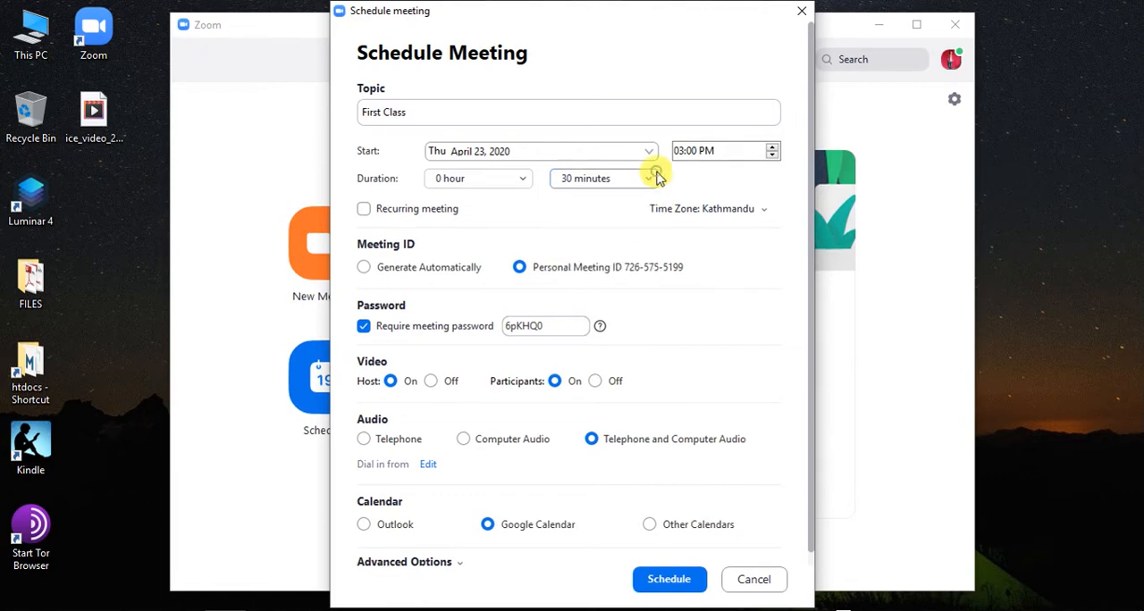
# Step: Set the meeting duration to 3 hours and 0 minutes
pyautogui.click(525, 179)
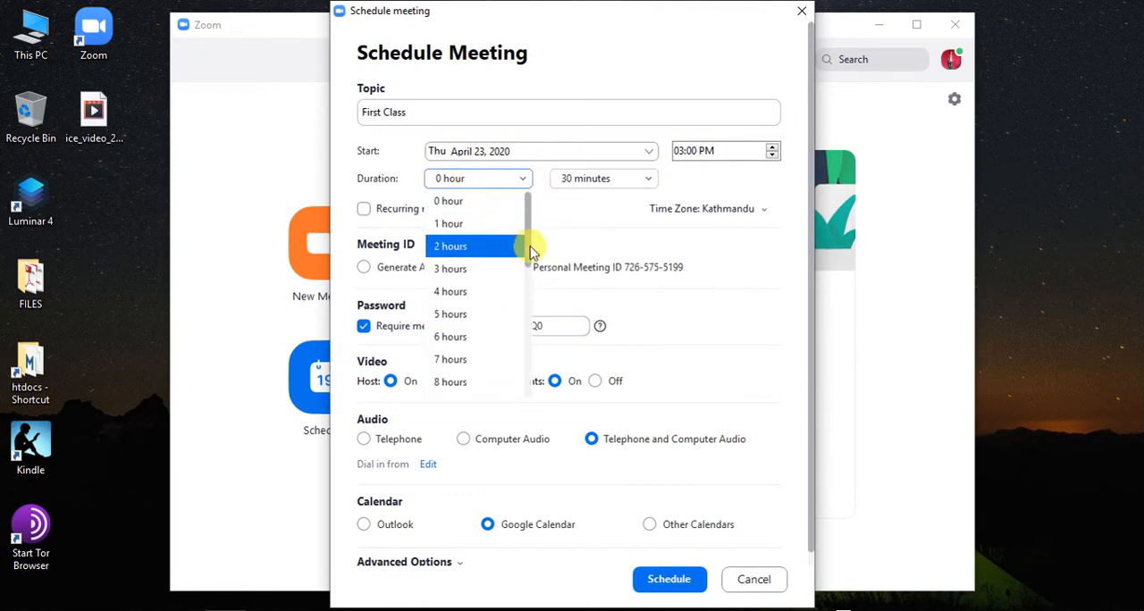
pyautogui.click(466, 267)
pyautogui.click(652, 178)
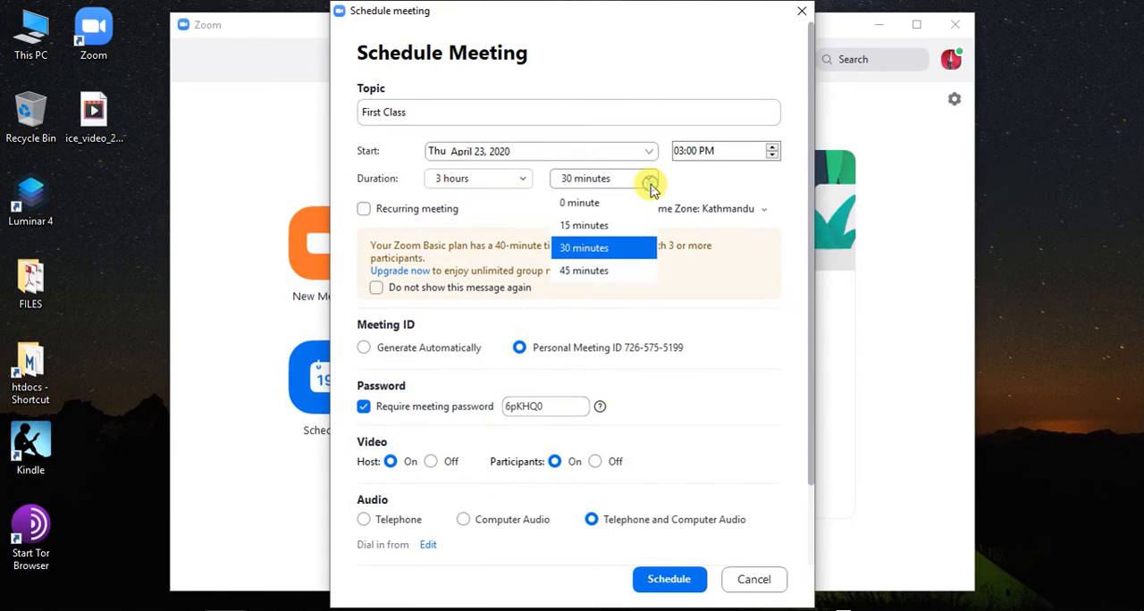
pyautogui.click(573, 205)
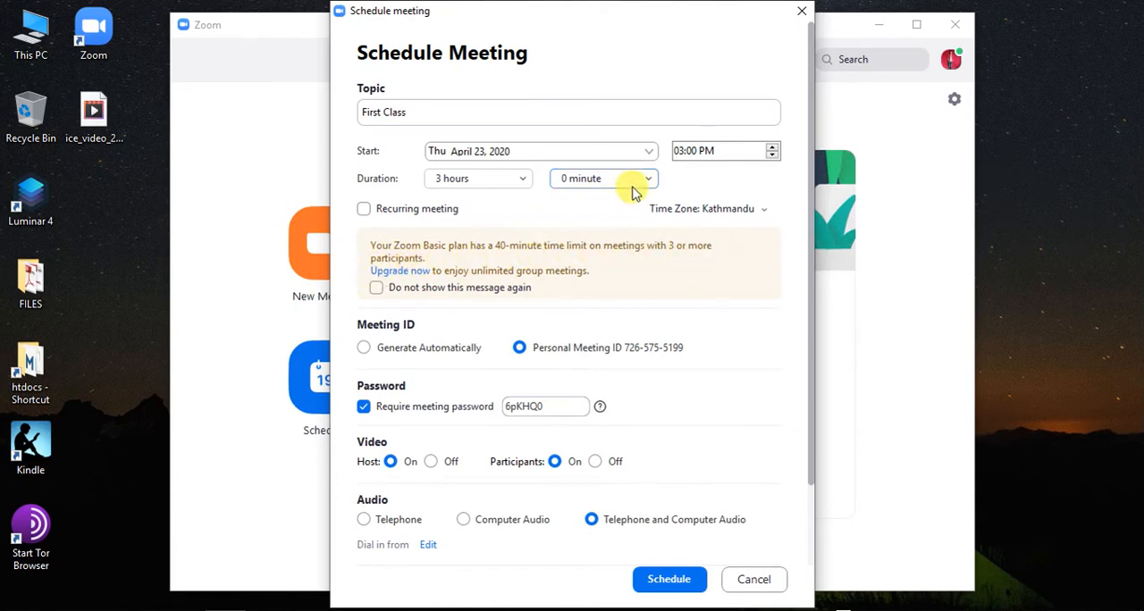
# Step: Set the meeting duration to 0 hours 45 minutes, and extend it to 1 hour 45 minutes
pyautogui.click(521, 179)
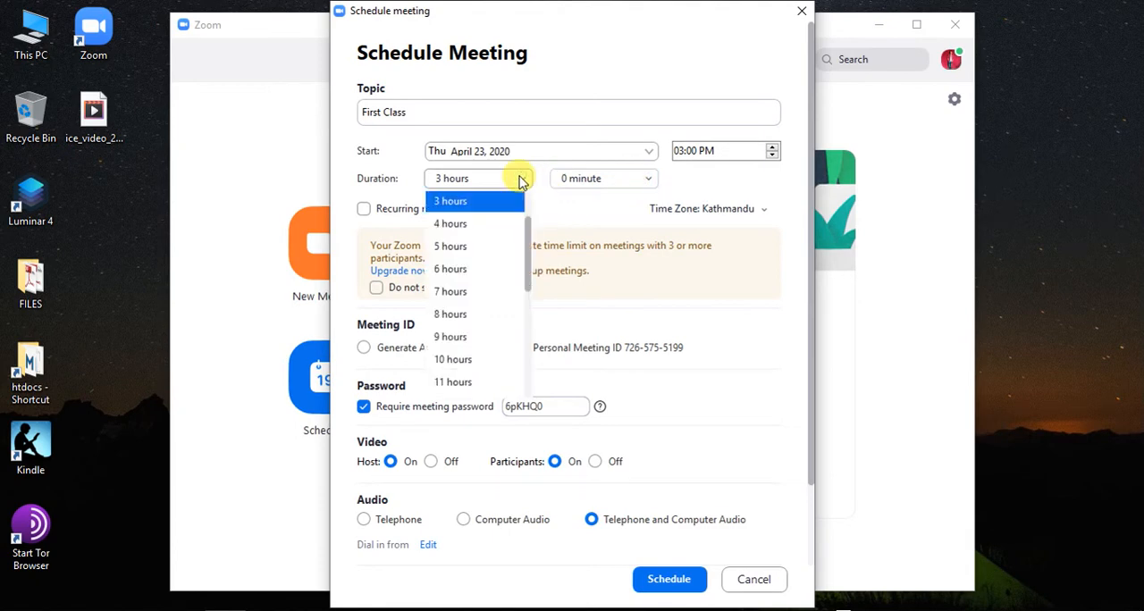
pyautogui.moveTo(525, 244); pyautogui.dragTo(528, 179)
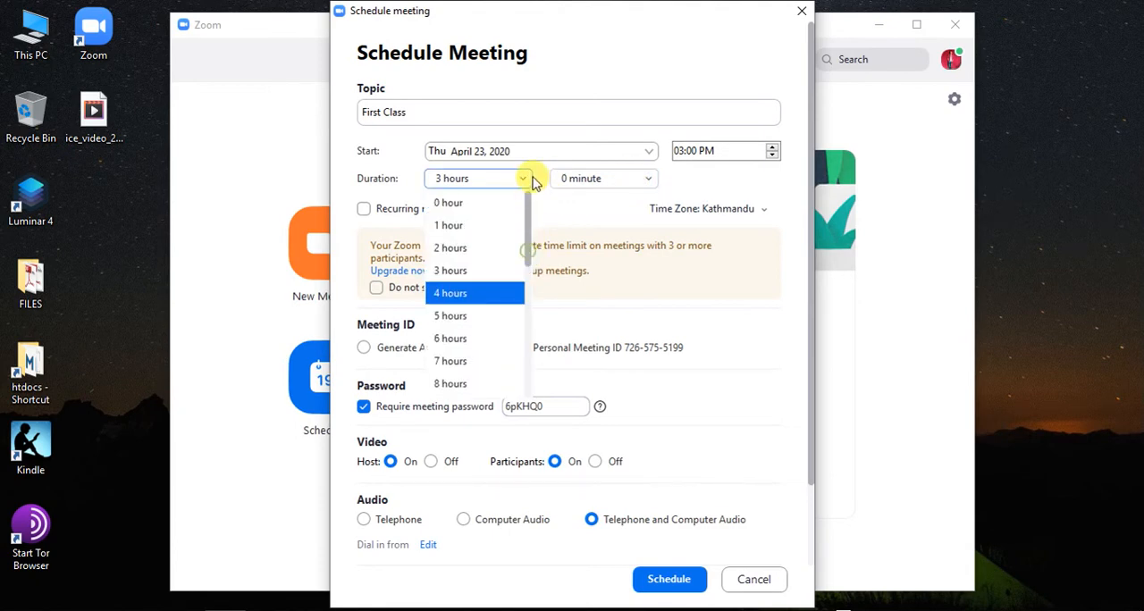
pyautogui.click(456, 204)
pyautogui.click(627, 184)
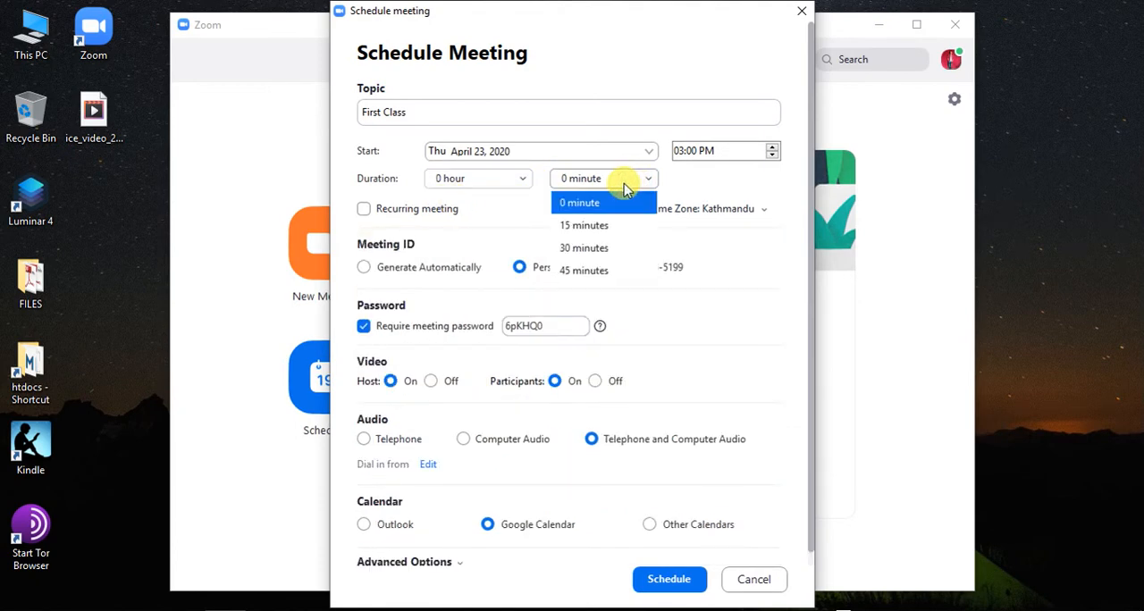
pyautogui.click(596, 270)
pyautogui.click(640, 181)
pyautogui.click(568, 183)
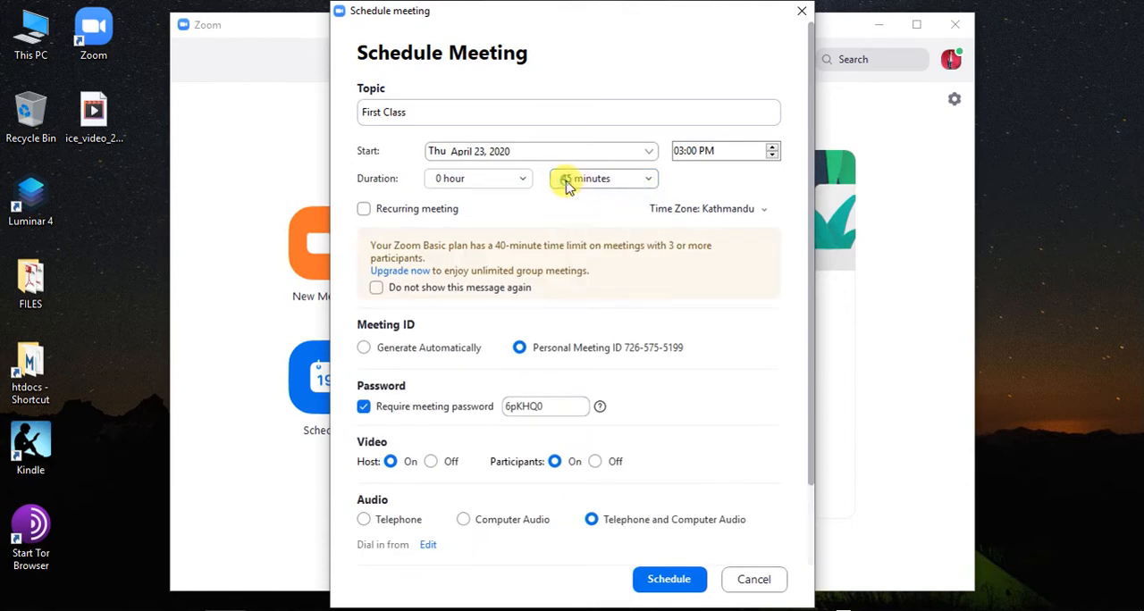
pyautogui.click(519, 179)
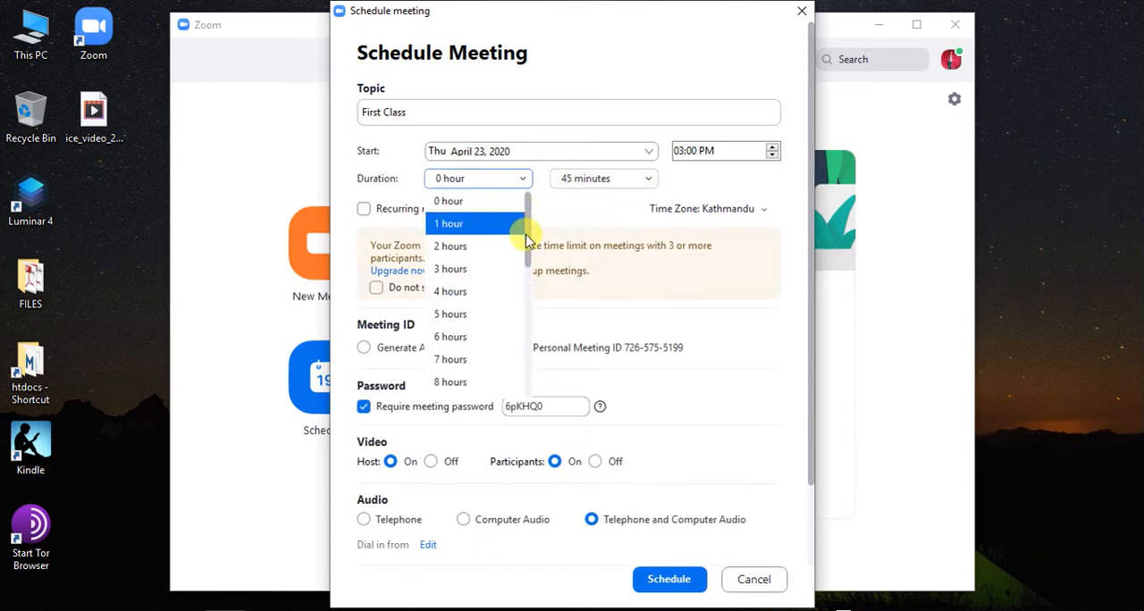
pyautogui.click(524, 221)
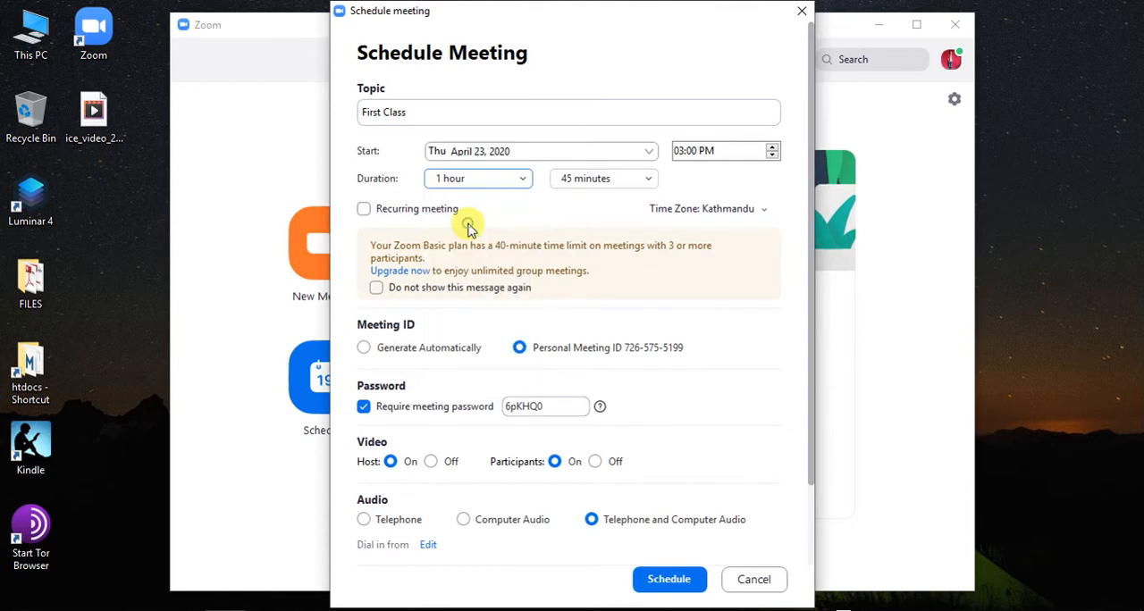
# Step: Set the meeting duration to 0 hours and 30 minutes
pyautogui.click(523, 181)
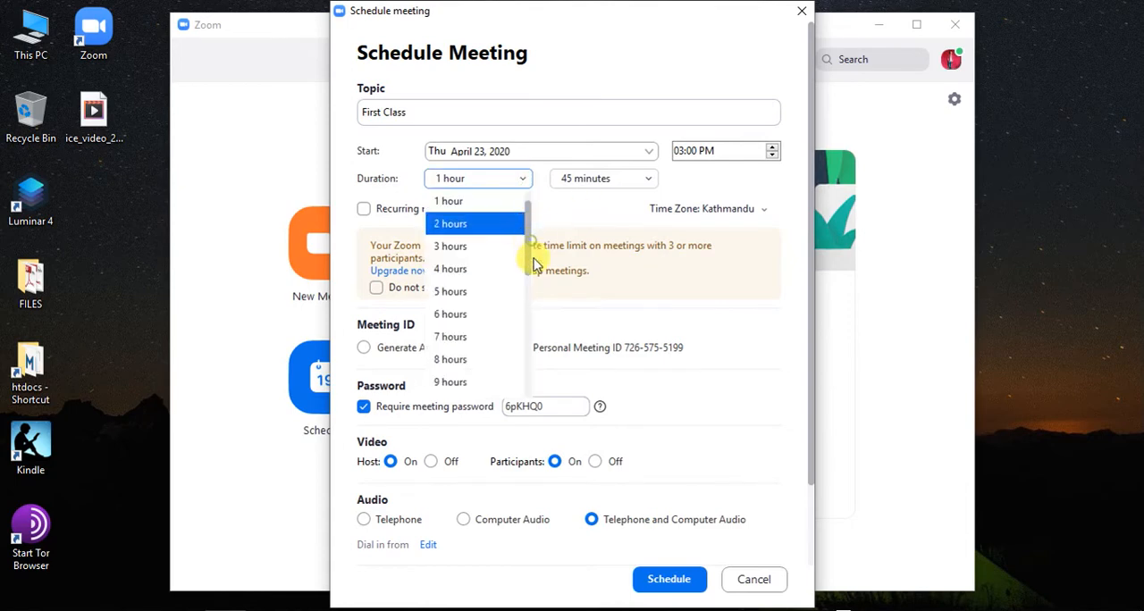
pyautogui.scroll(1, 474, 215)
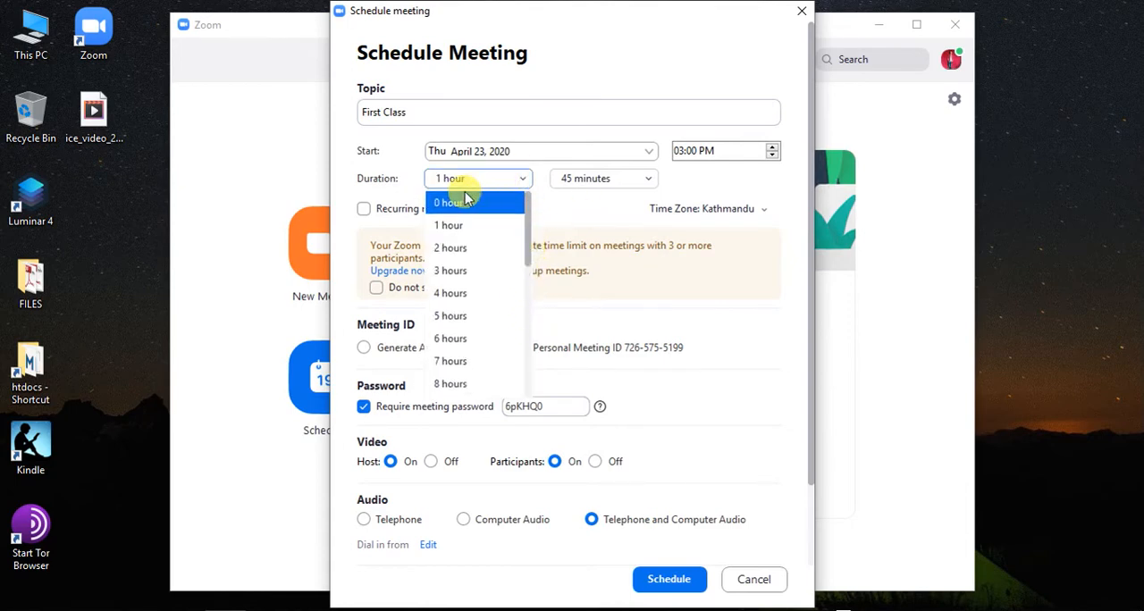
pyautogui.click(461, 198)
pyautogui.click(650, 182)
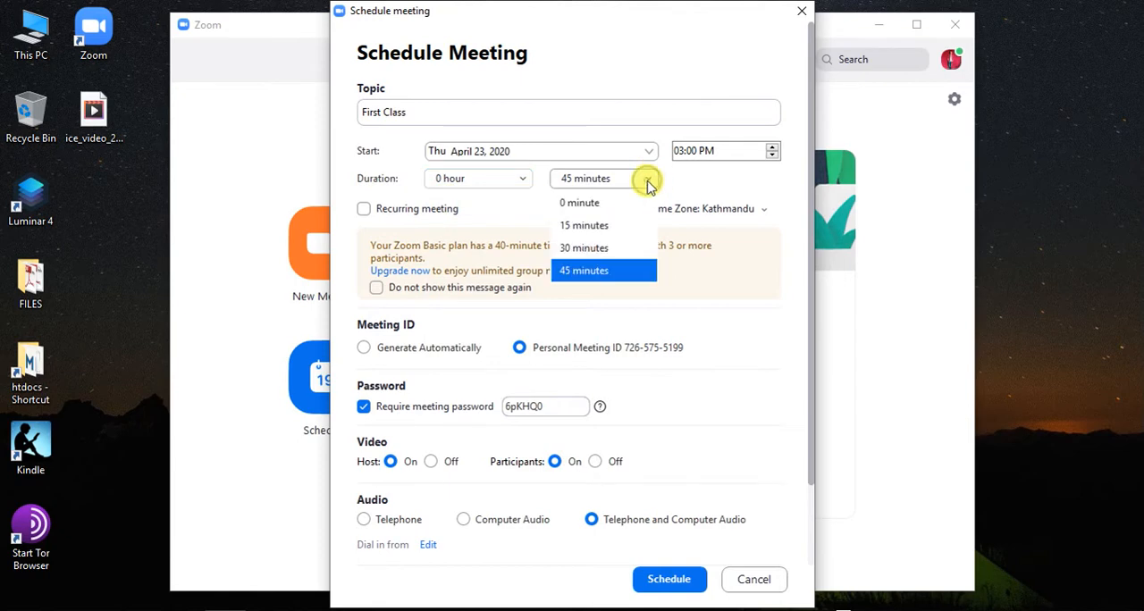
pyautogui.click(583, 250)
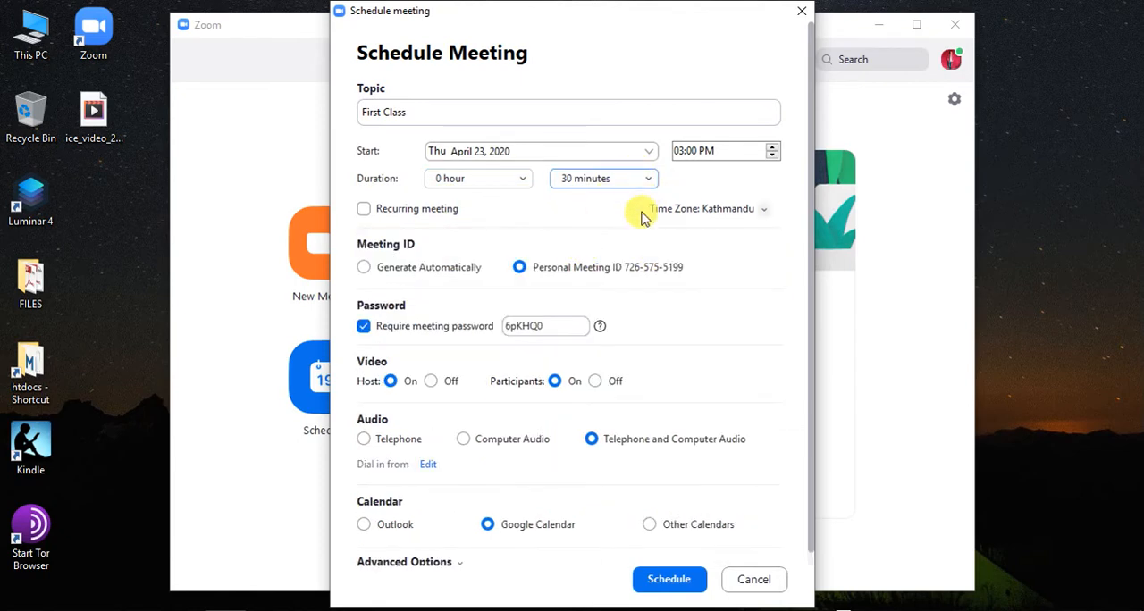
# Step: Turn off the meeting password requirement and schedule the First Class meeting with Google Calendar
pyautogui.scroll(-1, 603, 375)
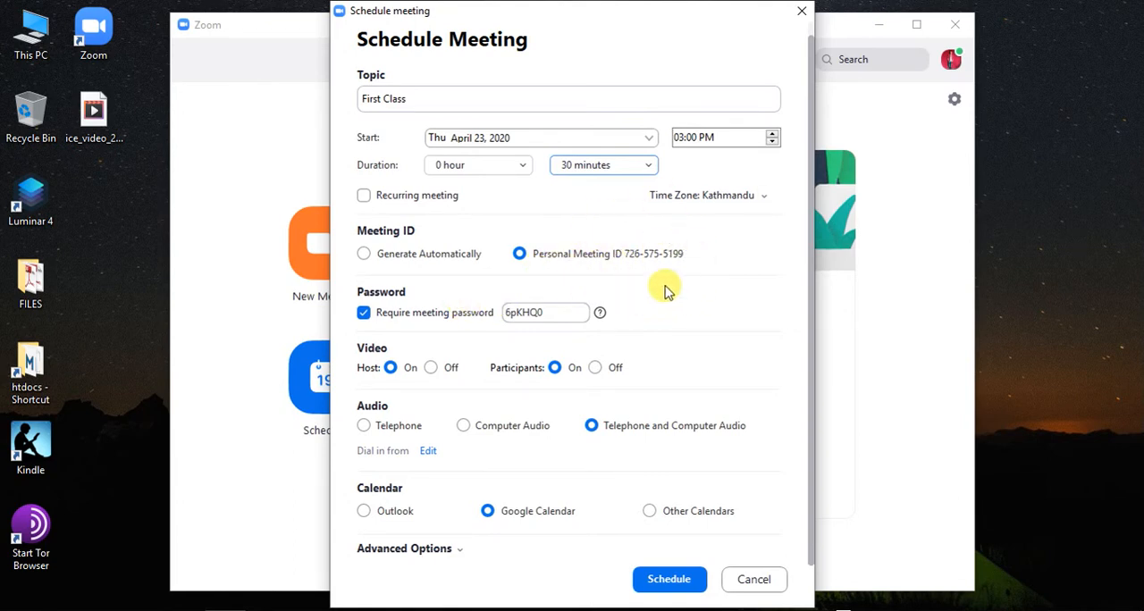
pyautogui.click(364, 312)
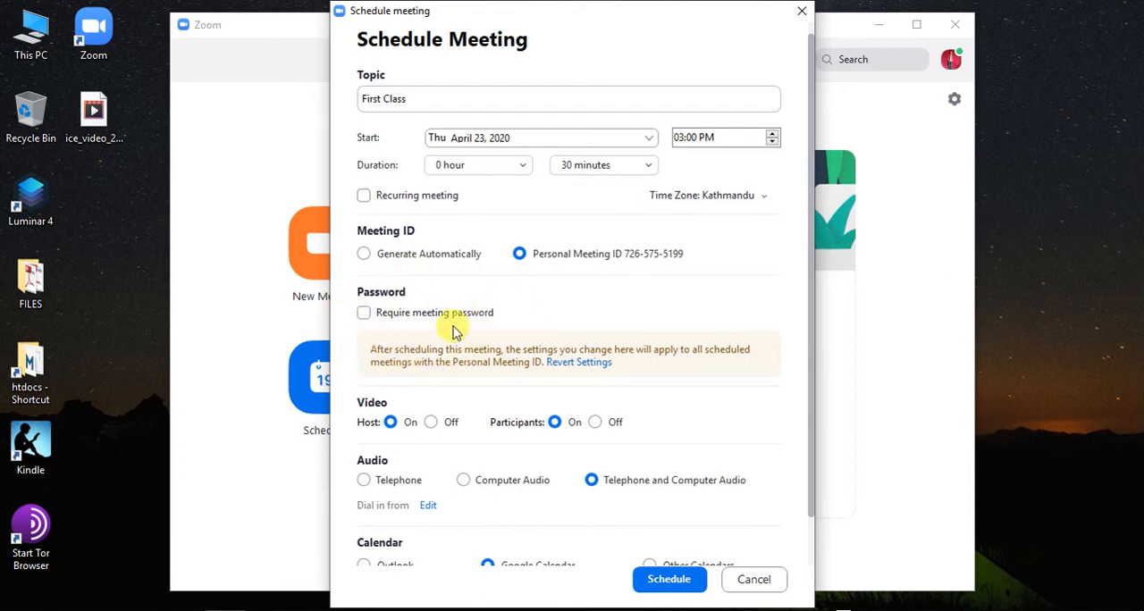
pyautogui.scroll(-1, 526, 463)
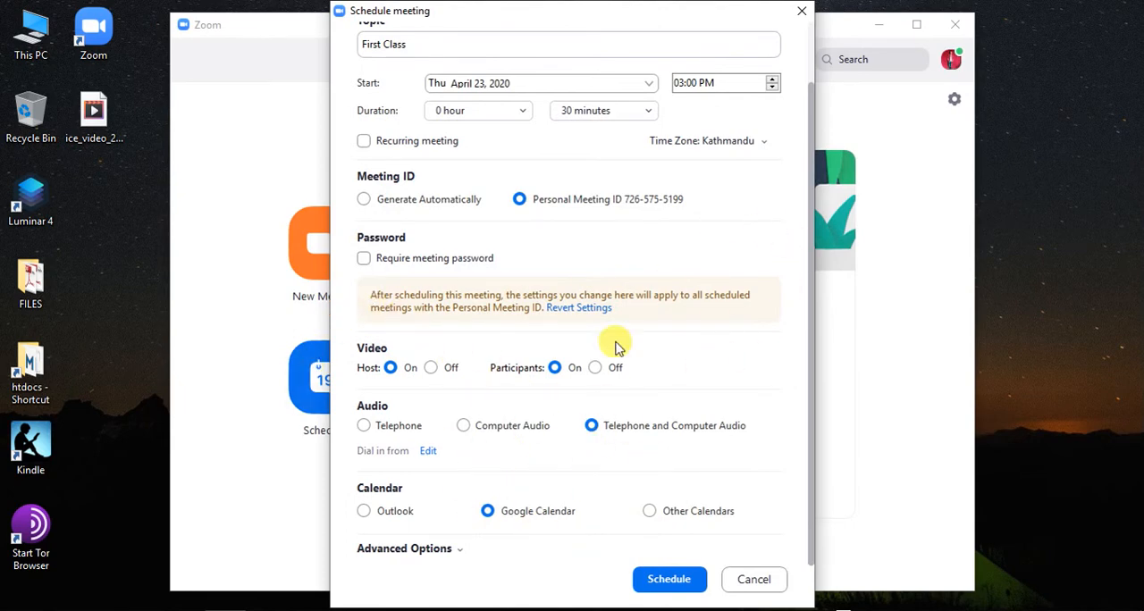
pyautogui.click(681, 585)
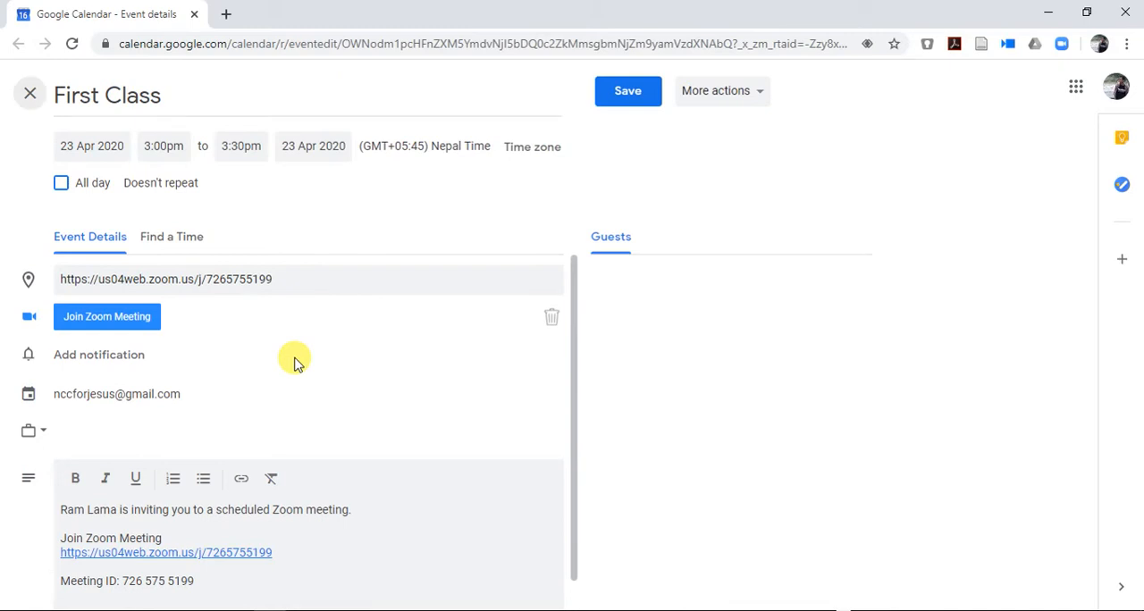
# Step: Save the First Class event in Google Calendar, postponing the notification setup, and return to Zoom
pyautogui.click(627, 91)
pyautogui.click(629, 100)
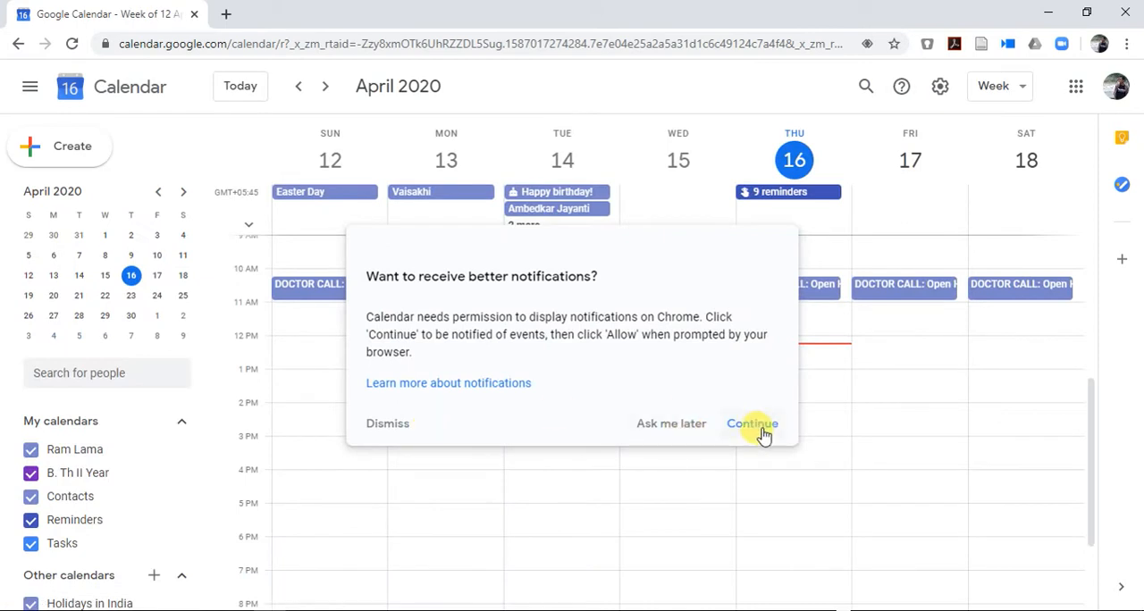
pyautogui.click(670, 425)
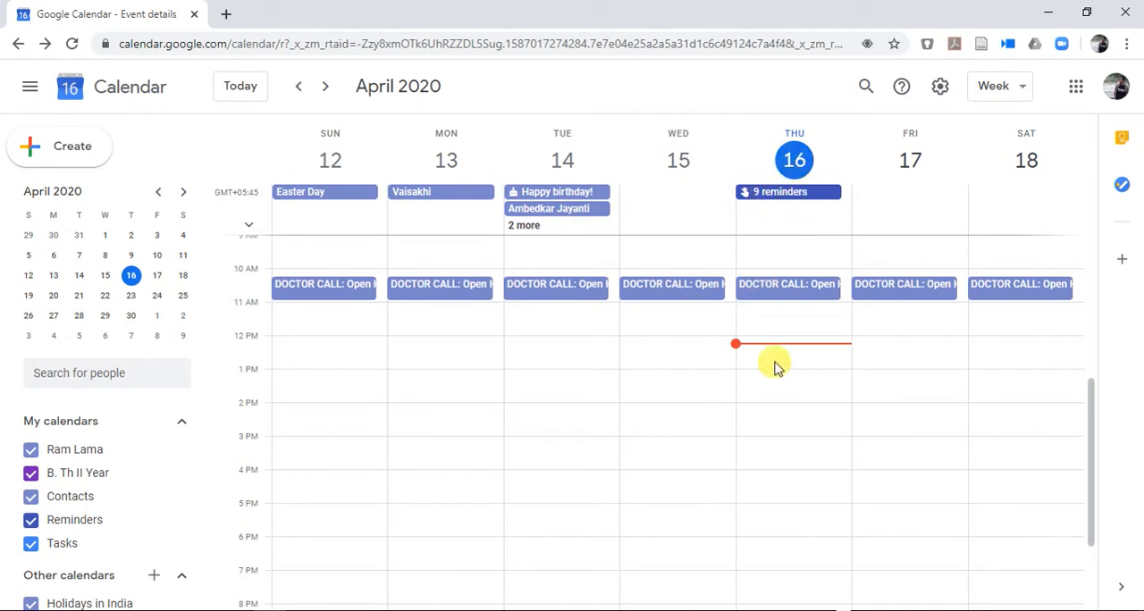
pyautogui.click(1037, 11)
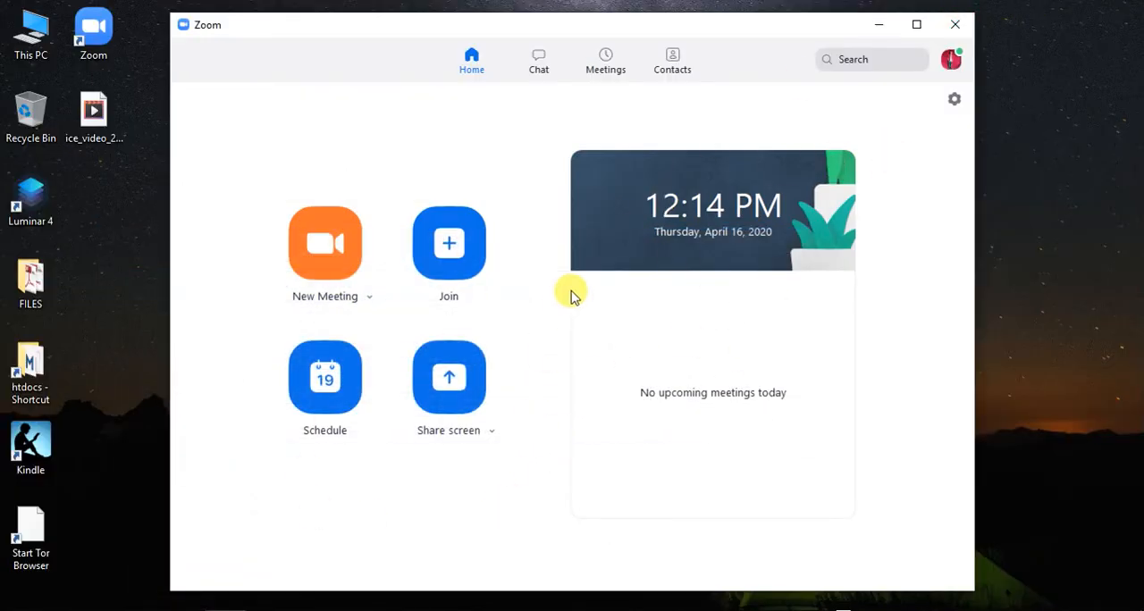
pyautogui.click(332, 353)
pyautogui.scroll(-1, 685, 393)
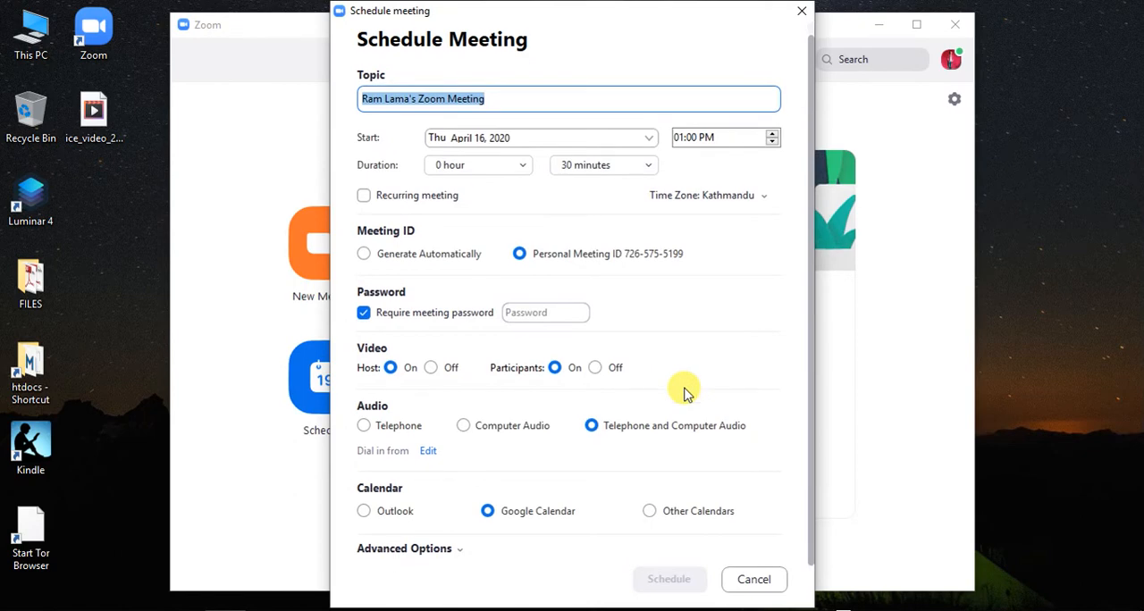
pyautogui.scroll(1, 693, 313)
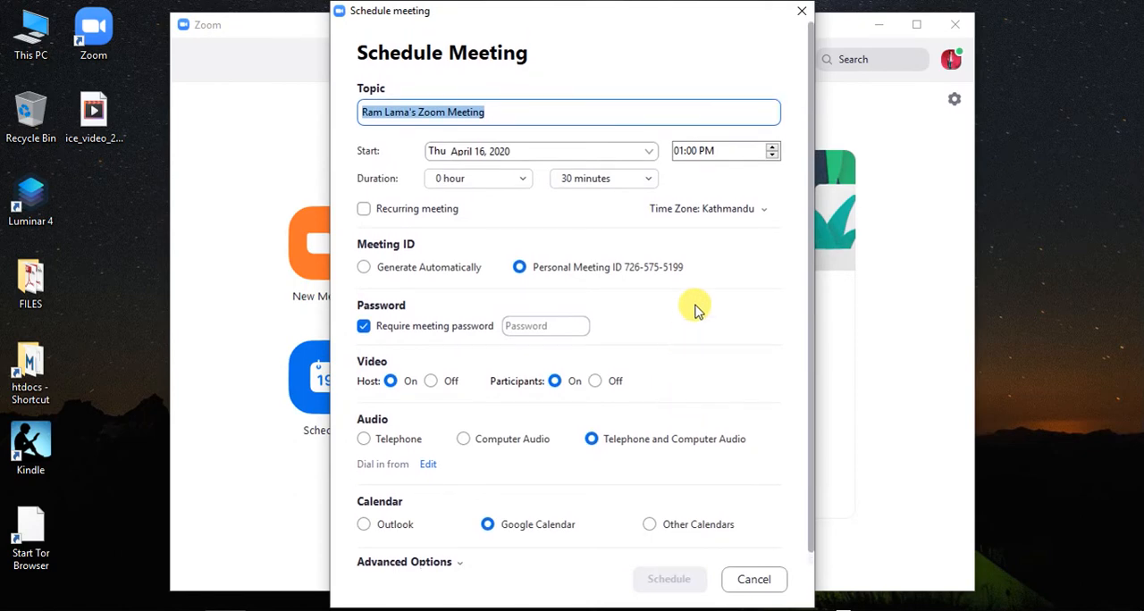
pyautogui.click(800, 12)
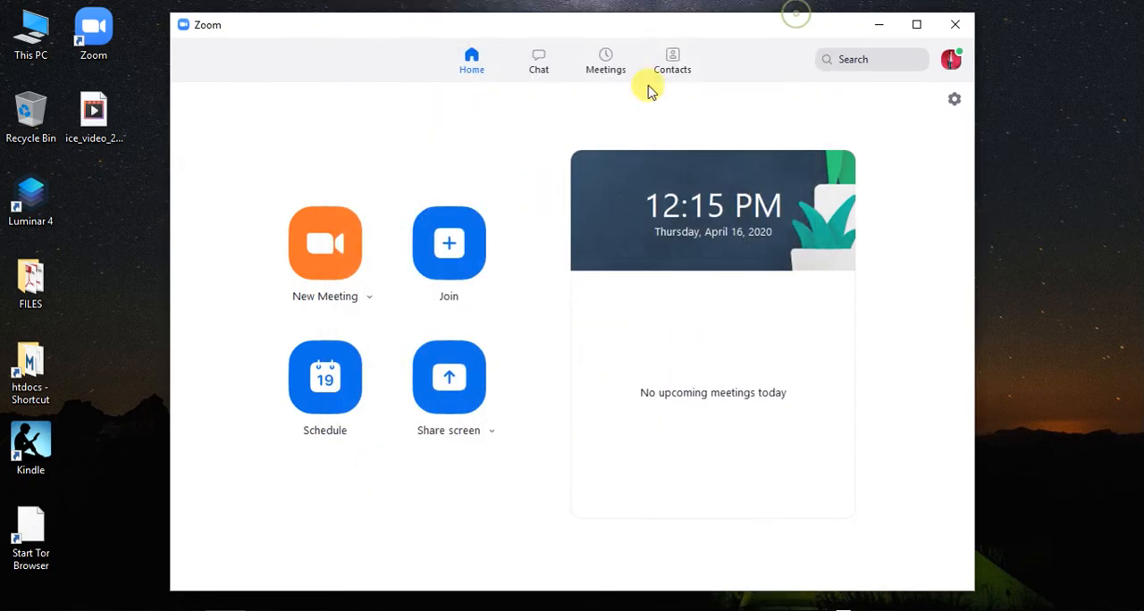
# Step: Show the upcoming meetings in Zoom to check the scheduled First Class meeting
pyautogui.click(606, 63)
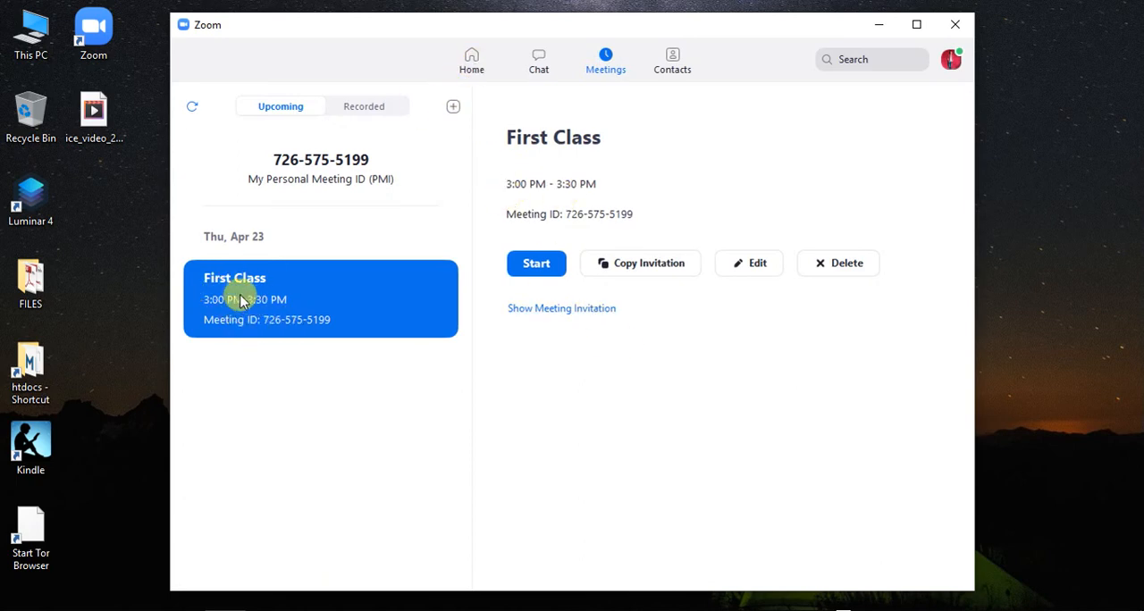
# Step: Return to the upcoming meetings from the home page and copy the First Class meeting's invitation
pyautogui.click(468, 76)
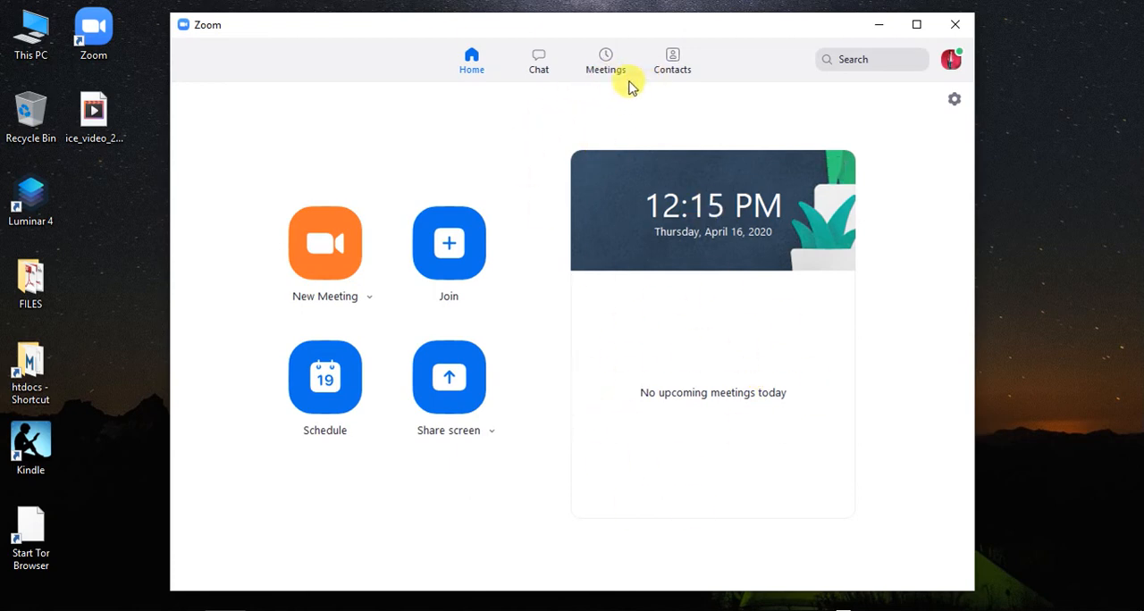
pyautogui.click(605, 61)
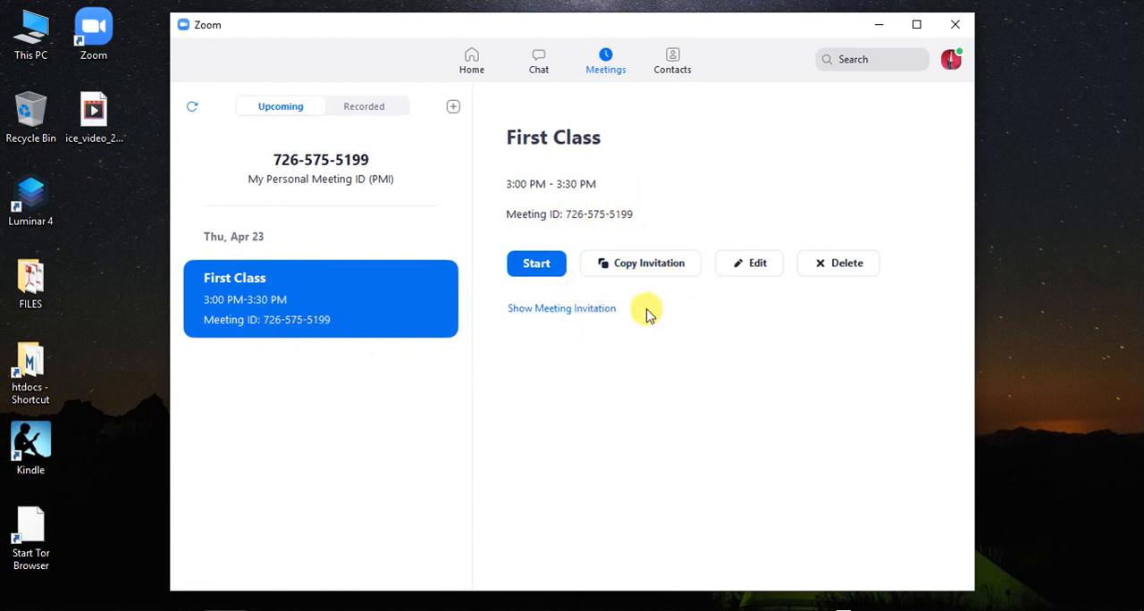
pyautogui.click(628, 266)
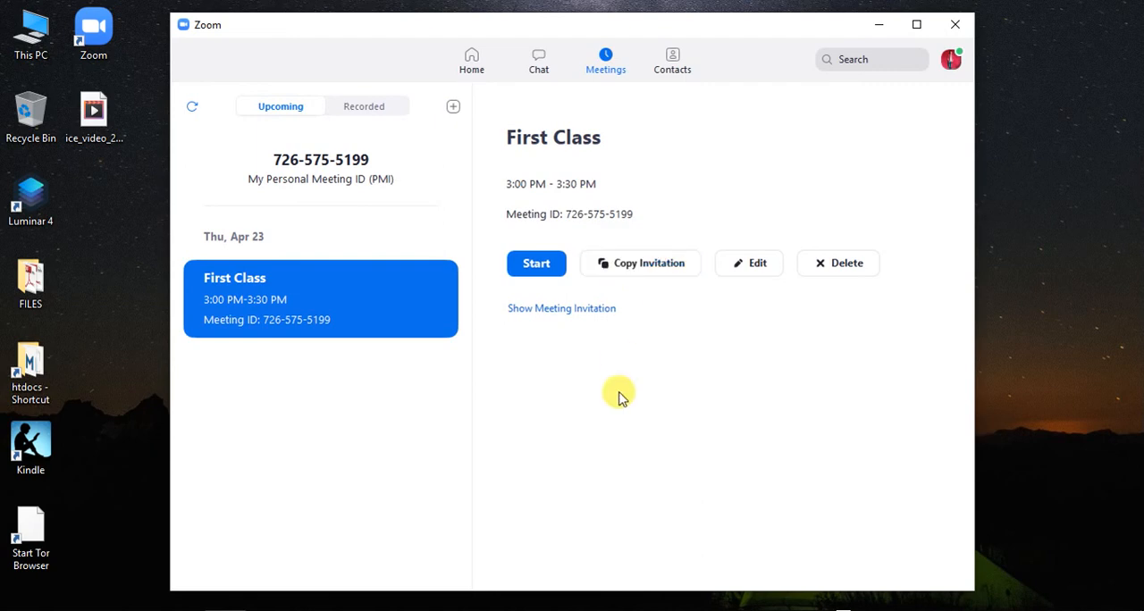
pyautogui.click(640, 264)
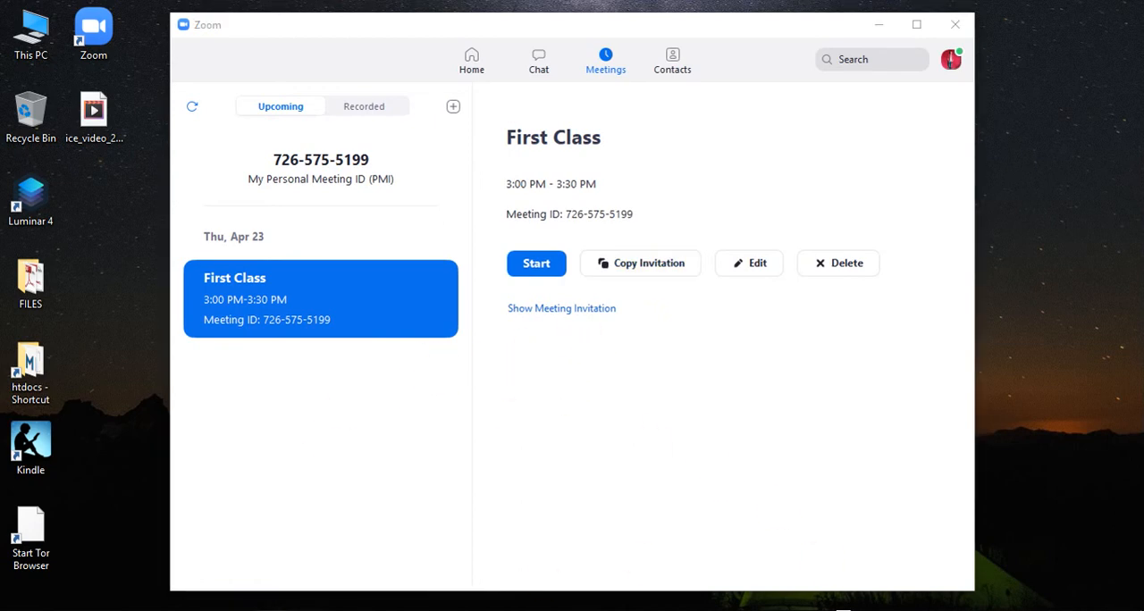
# Step: Switch to Chrome and paste the copied meeting invitation into the address field of a new tab to check its contents
pyautogui.click(270, 610)
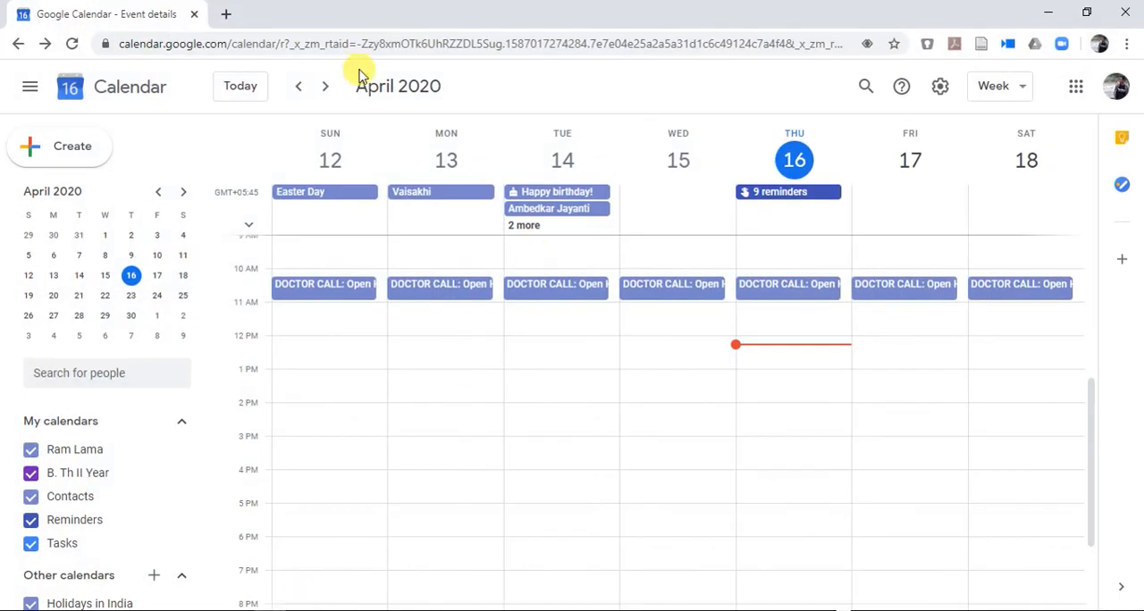
pyautogui.click(229, 15)
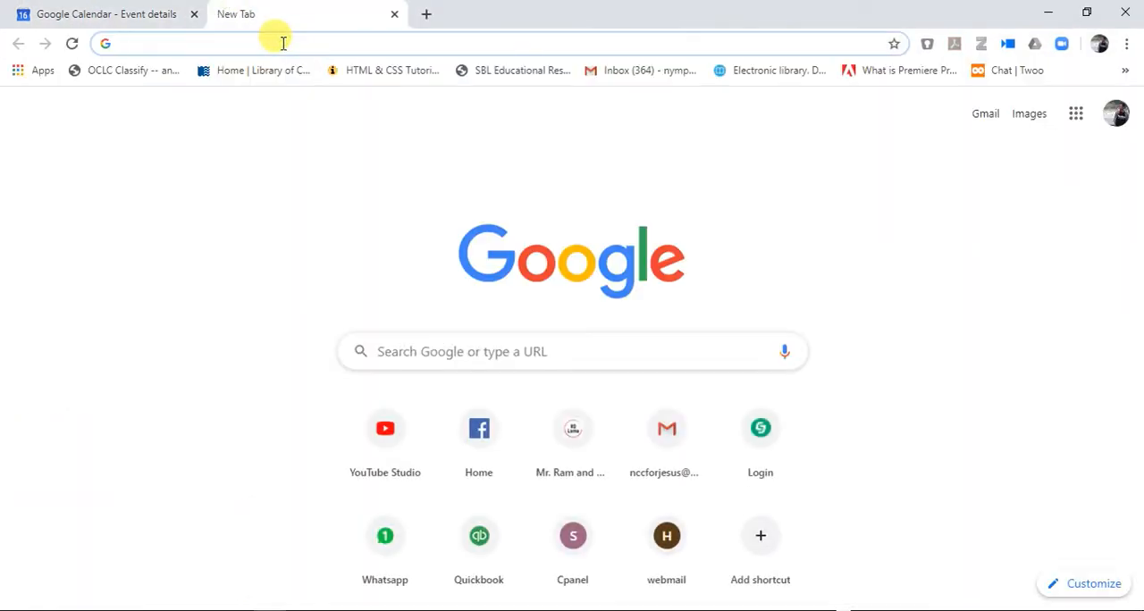
pyautogui.hotkey('ctrl', 'v')
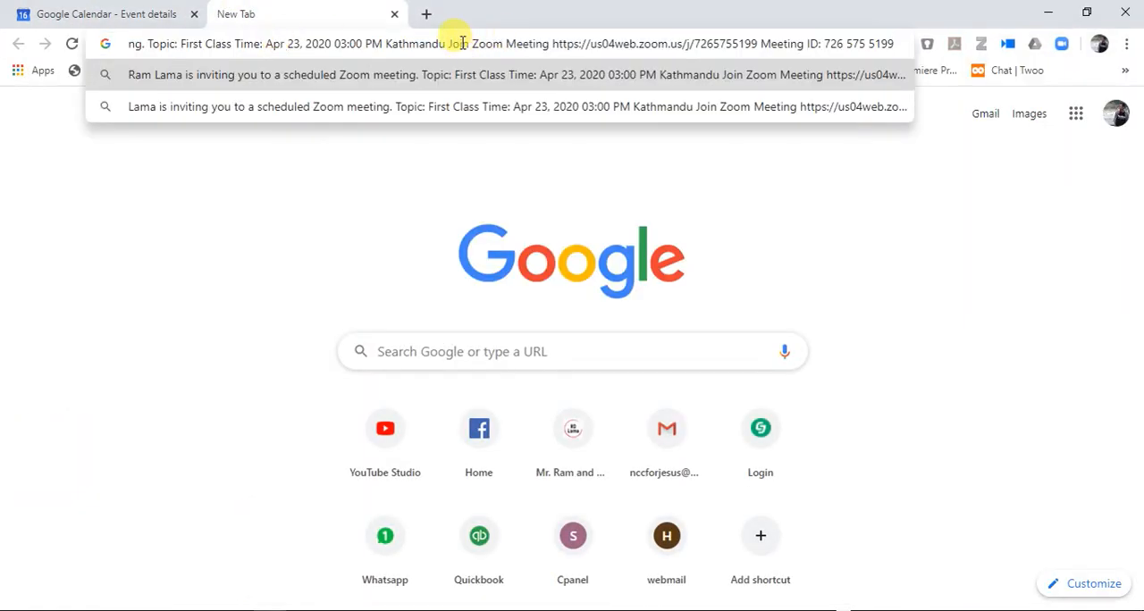
pyautogui.click(409, 353)
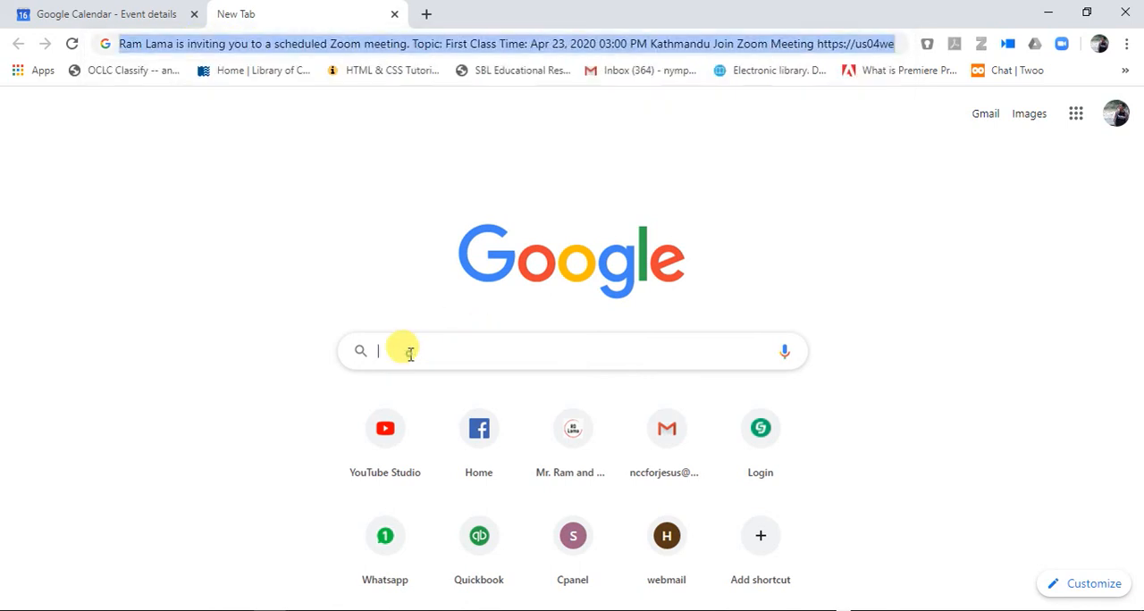
pyautogui.hotkey('ctrl', 'v')
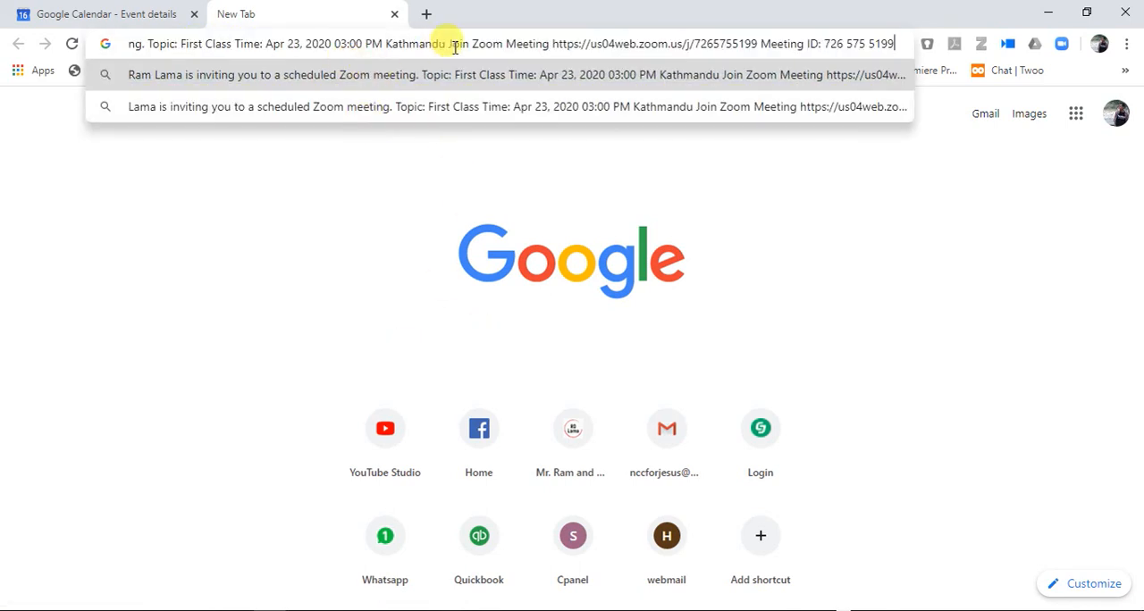
# Step: Clear the pasted invitation text from the browser's address field and return to the Zoom window
pyautogui.moveTo(898, 44); pyautogui.dragTo(99, 56)
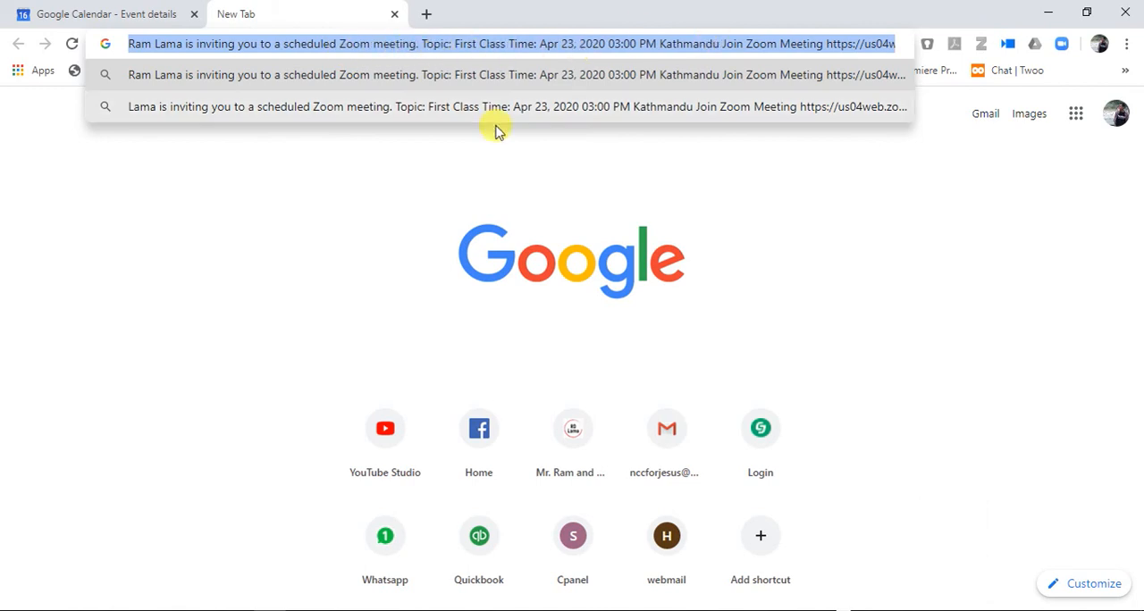
pyautogui.press('BackSpace')
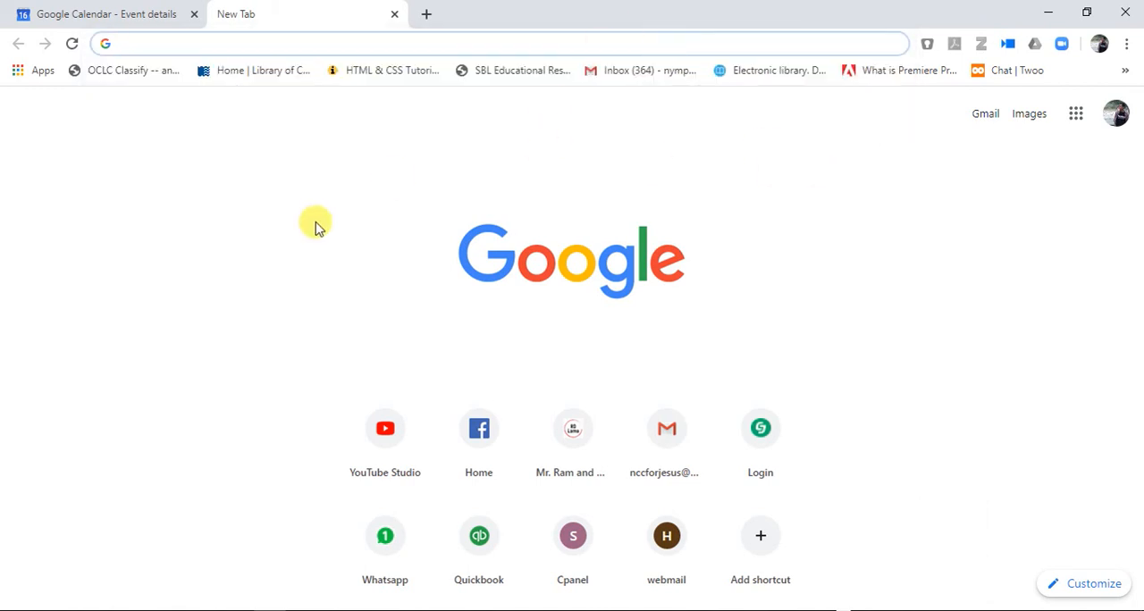
pyautogui.click(1049, 13)
pyautogui.click(725, 68)
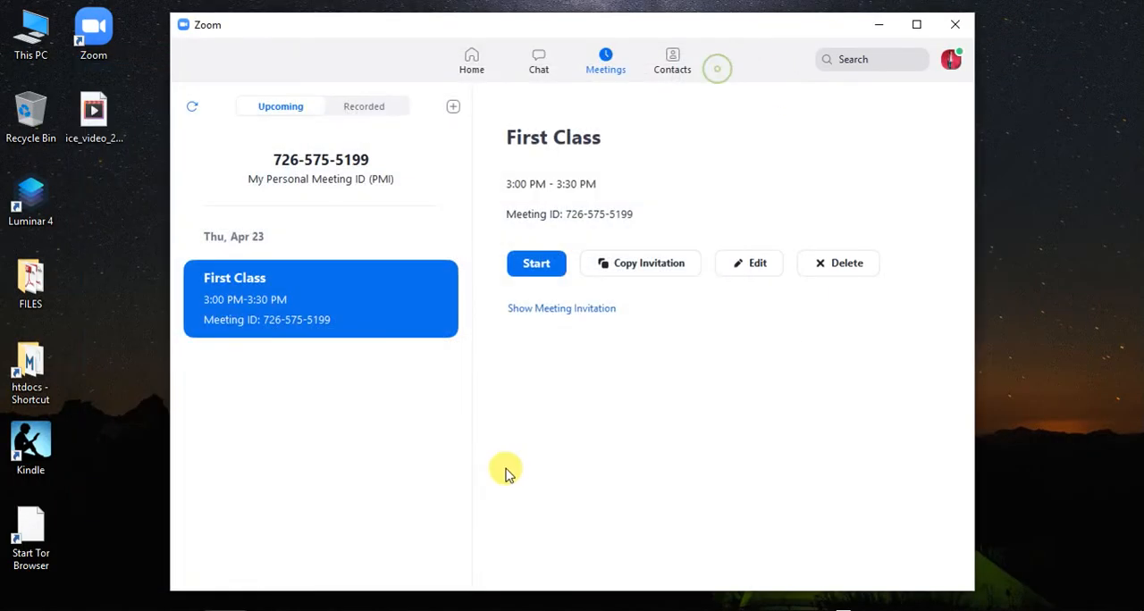